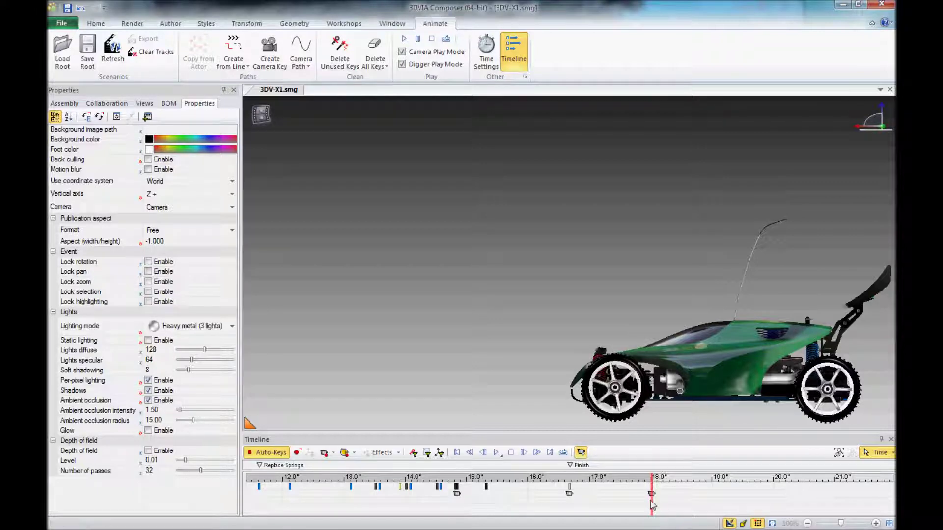
# Step: At 21 seconds, translate the body shell about 179 mm up and slide it left
pyautogui.moveTo(652, 509); pyautogui.dragTo(837, 500)
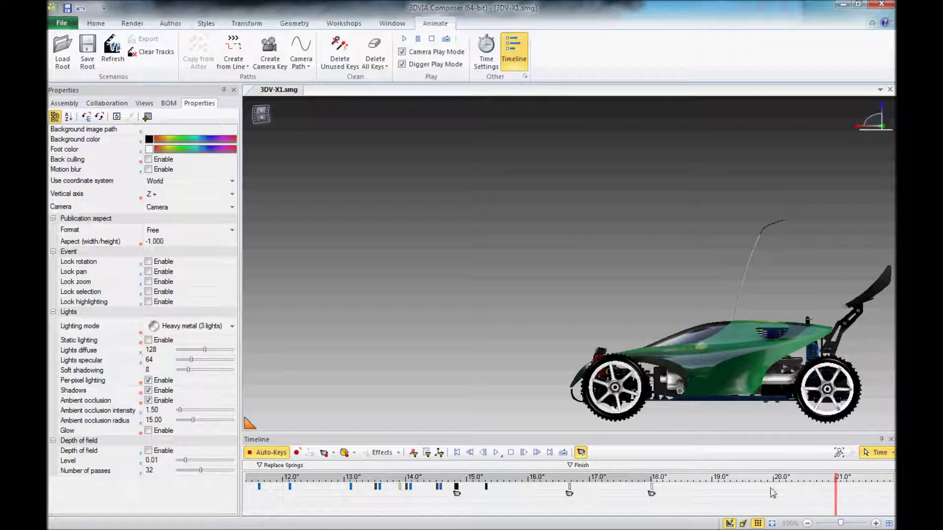
pyautogui.click(247, 23)
pyautogui.click(303, 68)
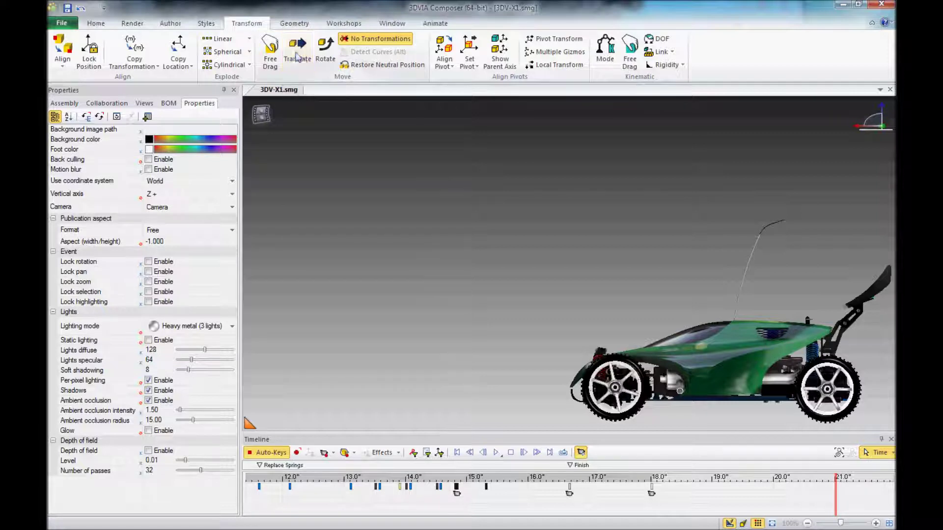
pyautogui.click(708, 330)
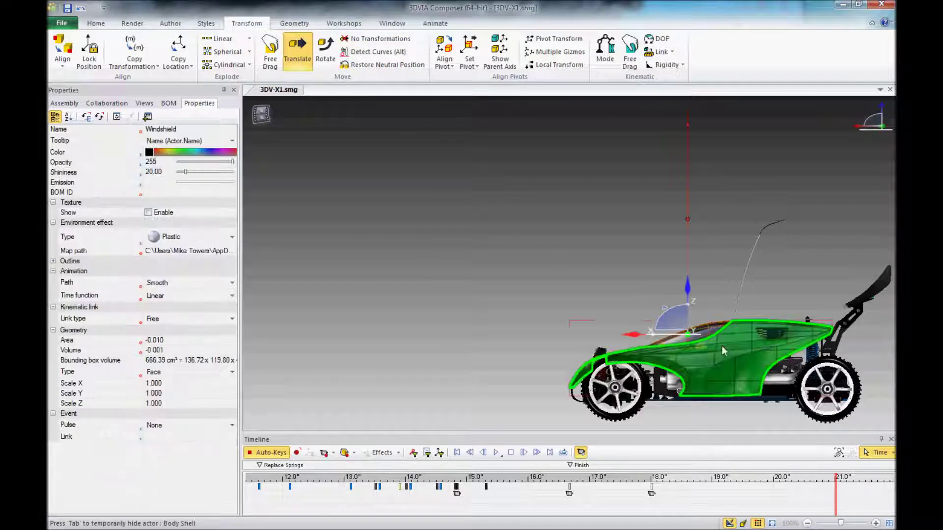
pyautogui.click(725, 349)
pyautogui.moveTo(700, 317); pyautogui.dragTo(687, 199)
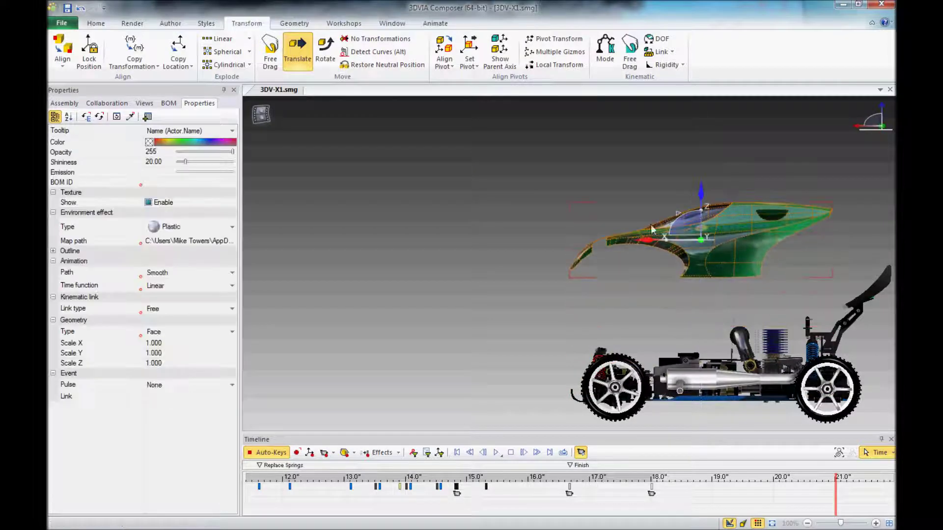
pyautogui.moveTo(641, 240); pyautogui.dragTo(449, 240)
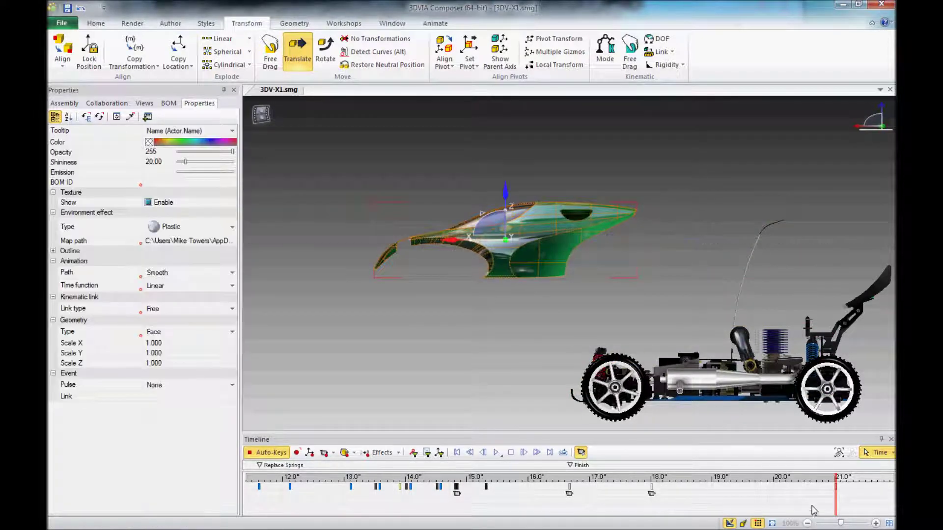
# Step: Preview the lift from 18 seconds, then delete the trial motion so the body returns
pyautogui.click(656, 508)
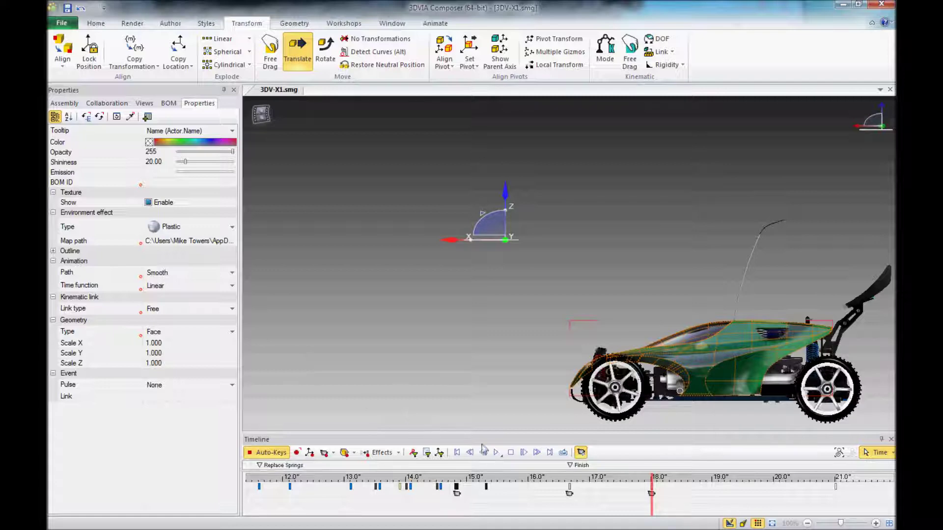
pyautogui.click(497, 452)
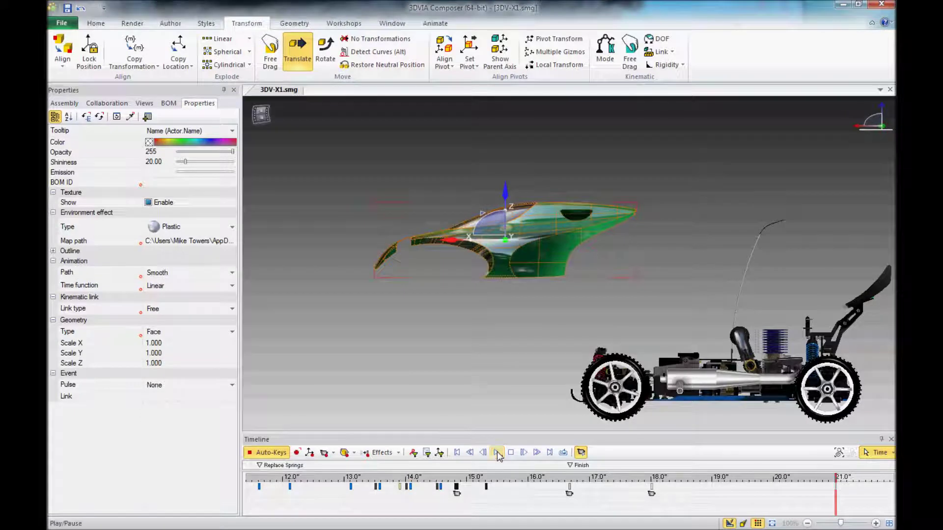
pyautogui.click(511, 397)
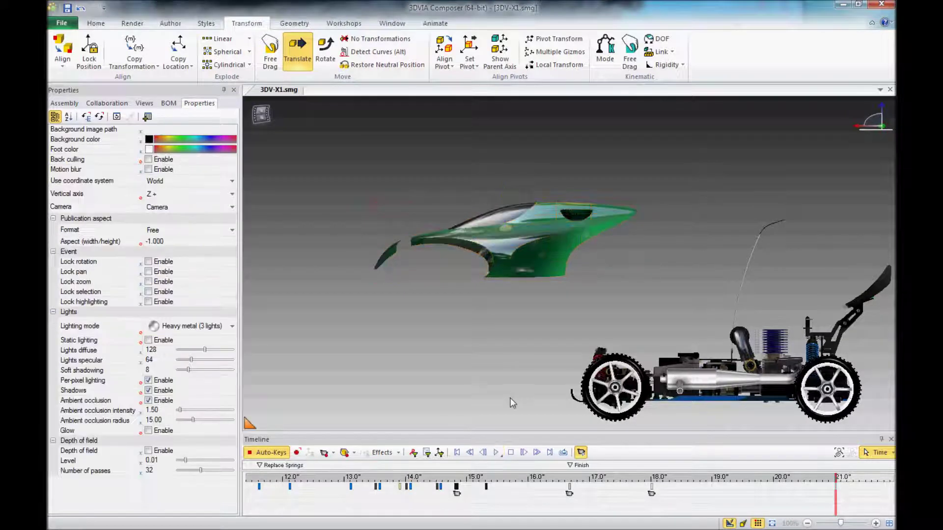
pyautogui.rightClick(835, 488)
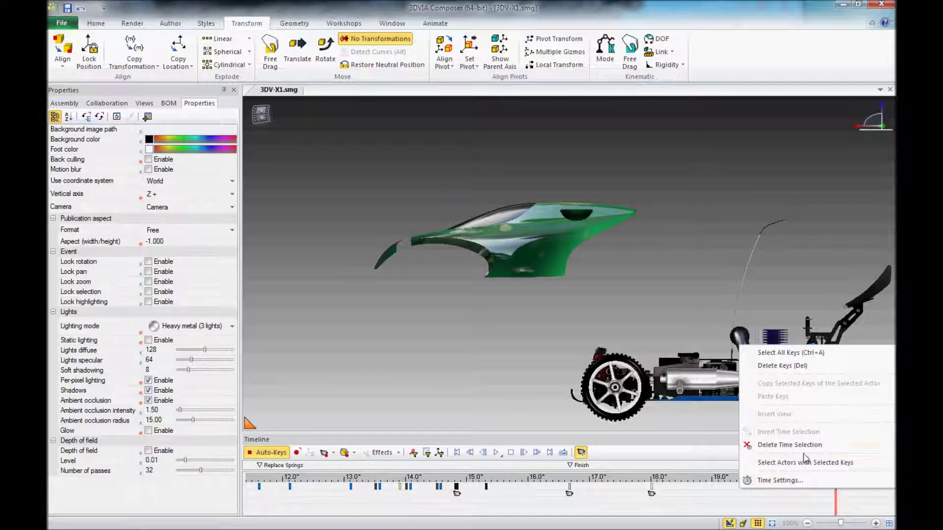
pyautogui.click(771, 460)
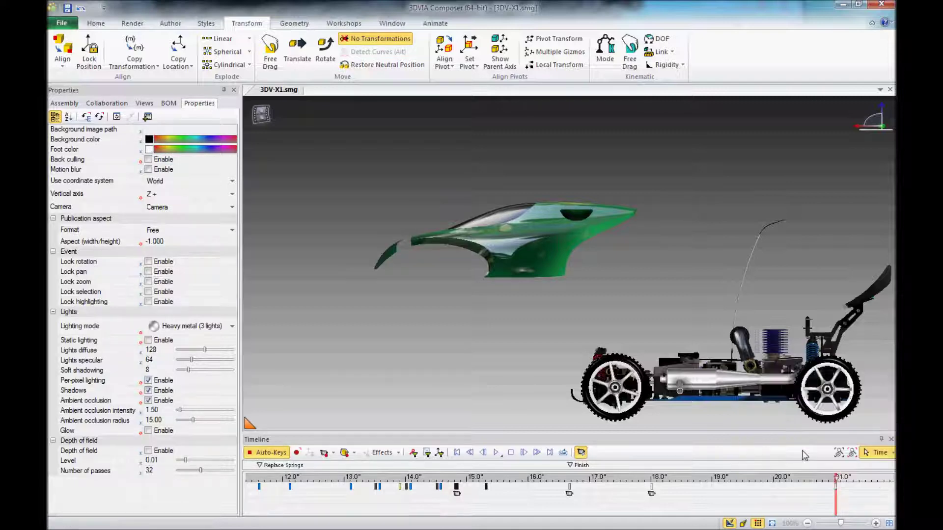
pyautogui.click(652, 506)
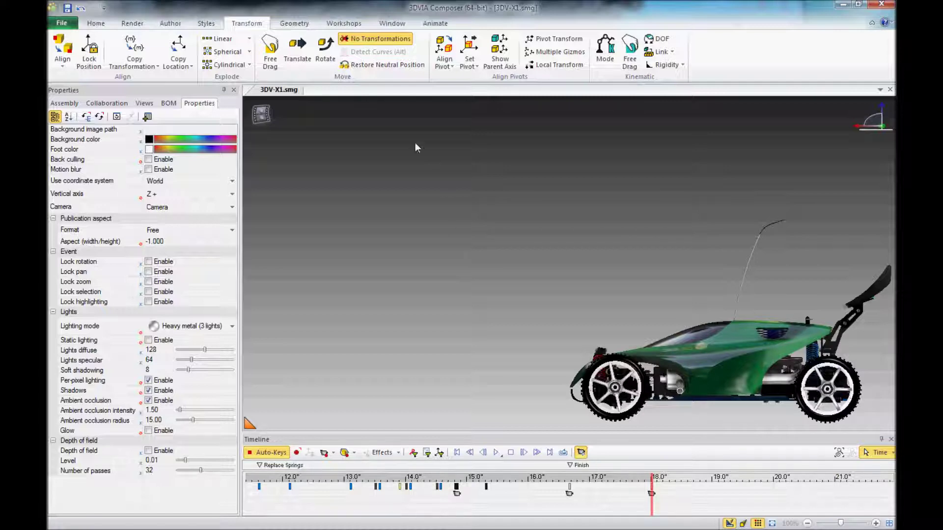
pyautogui.click(170, 23)
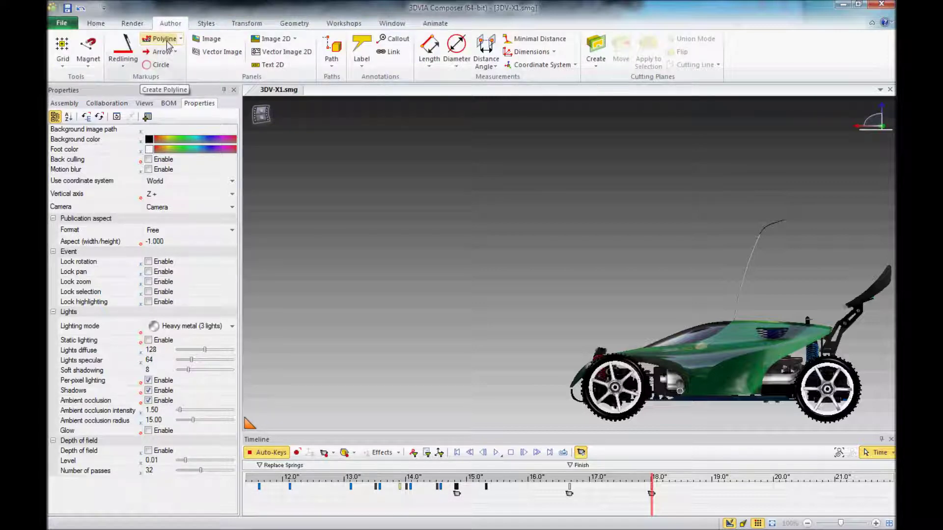
# Step: Draw a five-point polyline from the car body arching over to the left, then set time to 20.6s
pyautogui.click(165, 39)
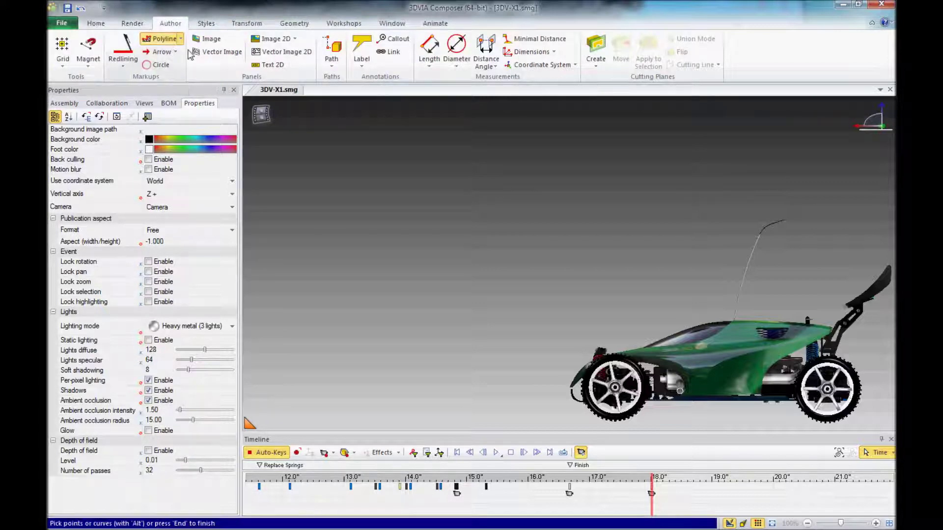
pyautogui.click(724, 340)
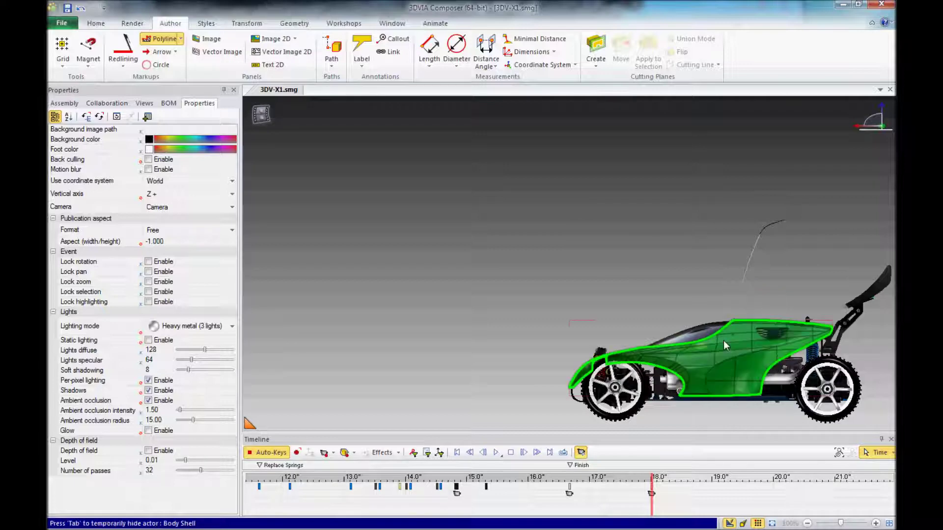
pyautogui.click(676, 268)
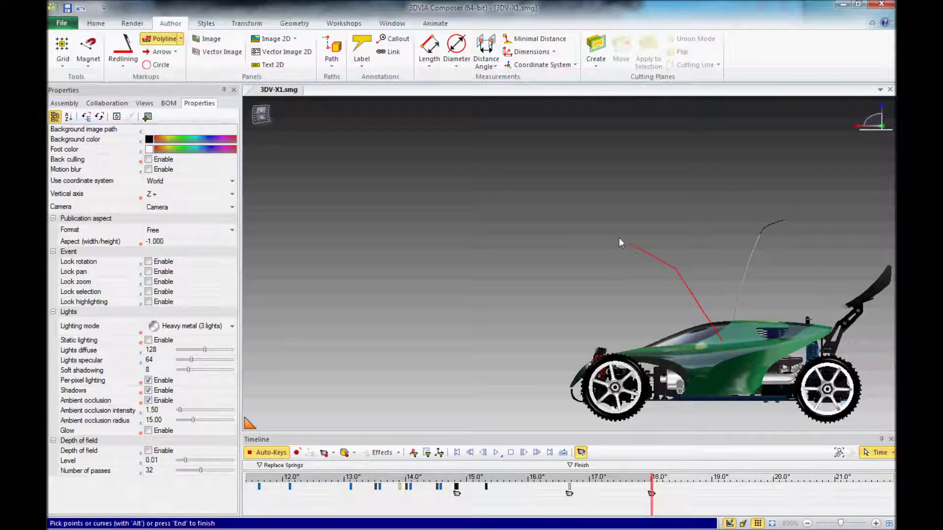
pyautogui.click(595, 229)
pyautogui.click(479, 221)
pyautogui.doubleClick(390, 256)
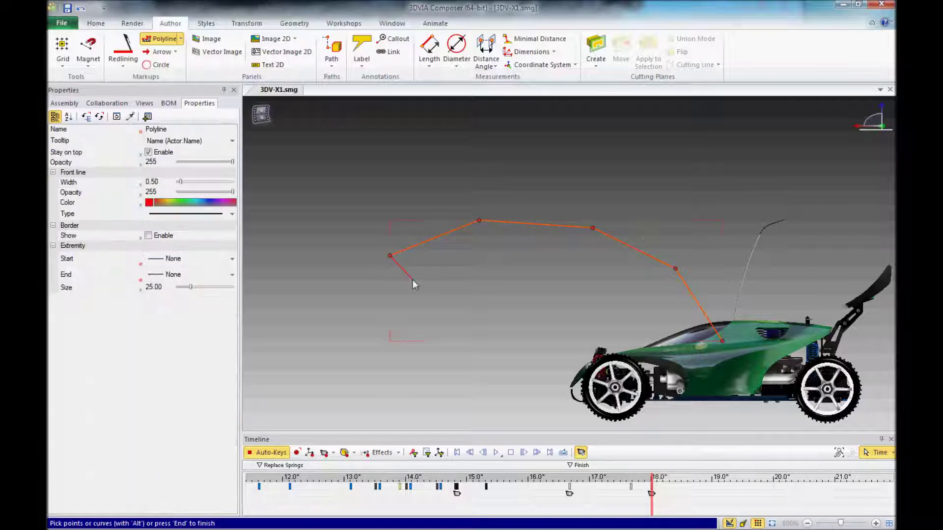
pyautogui.press('Escape')
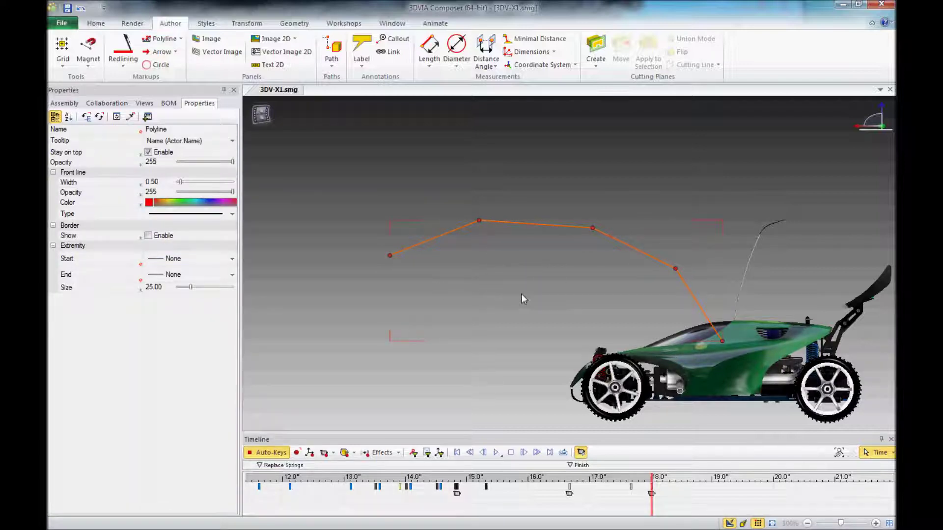
pyautogui.click(522, 293)
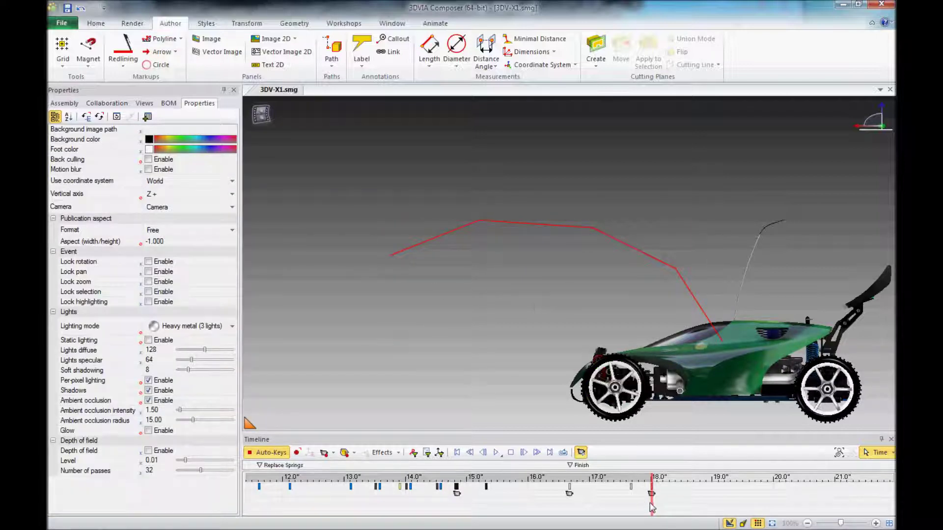
pyautogui.moveTo(652, 508); pyautogui.dragTo(830, 504)
# Step: Attach the Body Shell to the red polyline as a linear-speed animation path
pyautogui.click(701, 342)
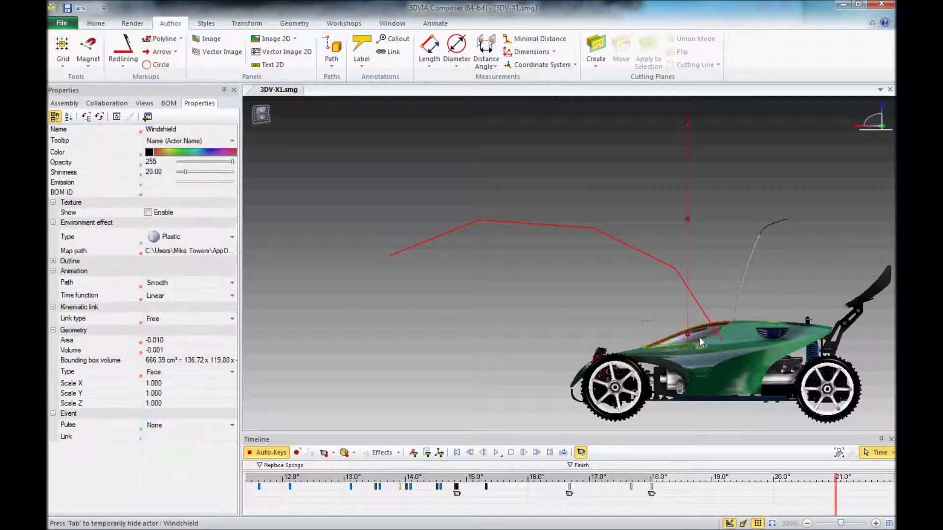
pyautogui.click(717, 359)
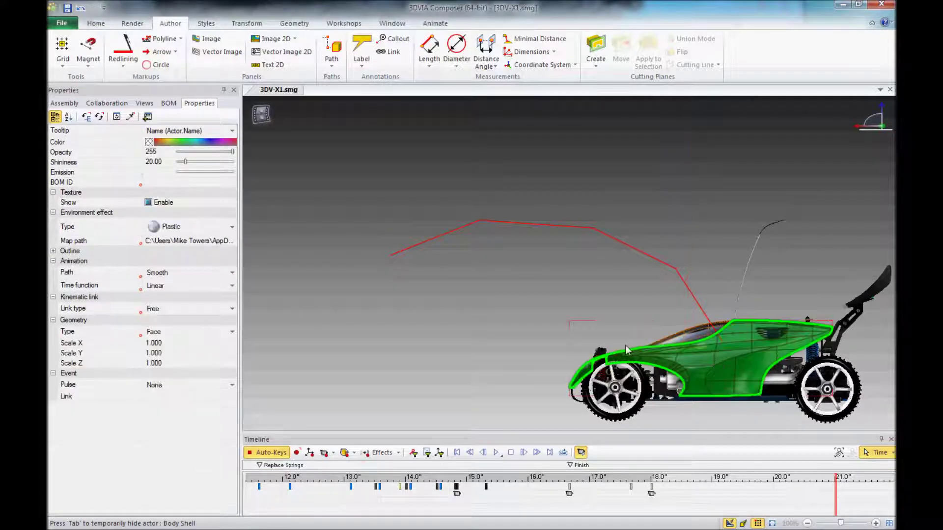
pyautogui.click(435, 24)
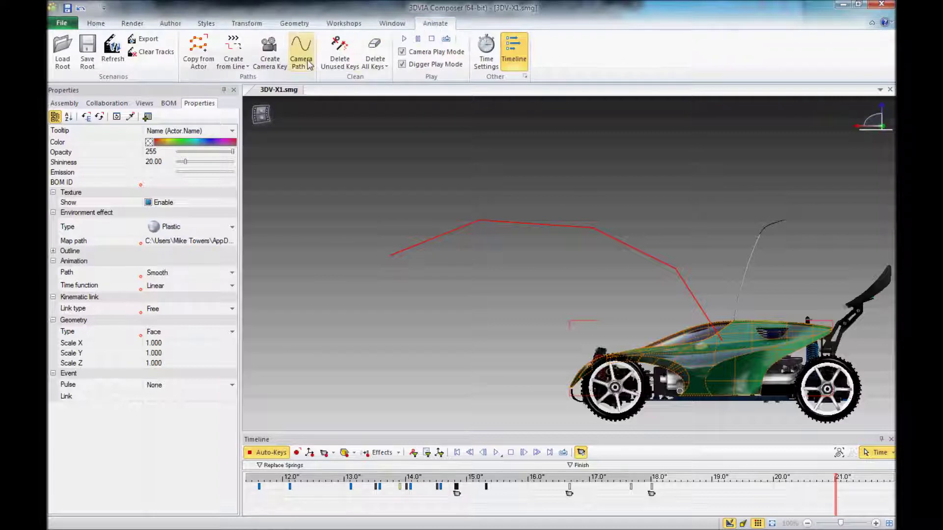
pyautogui.click(237, 67)
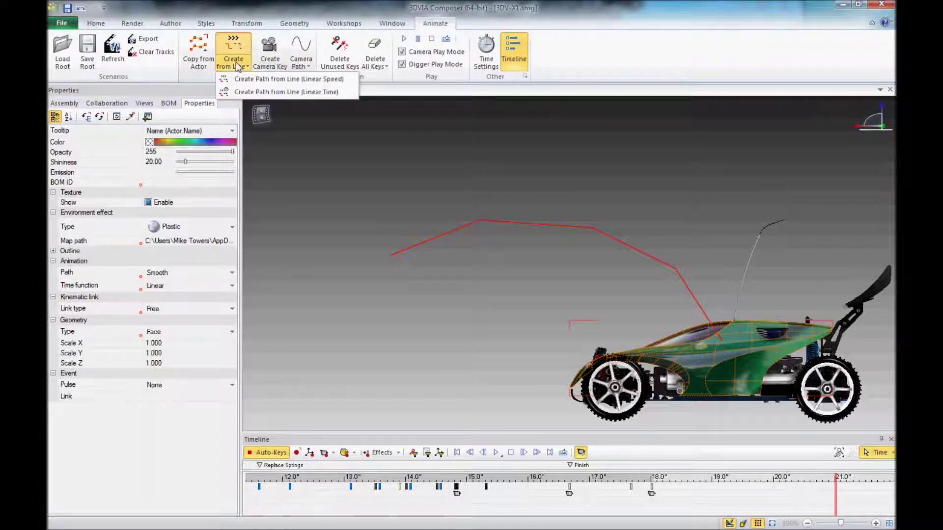
pyautogui.click(263, 79)
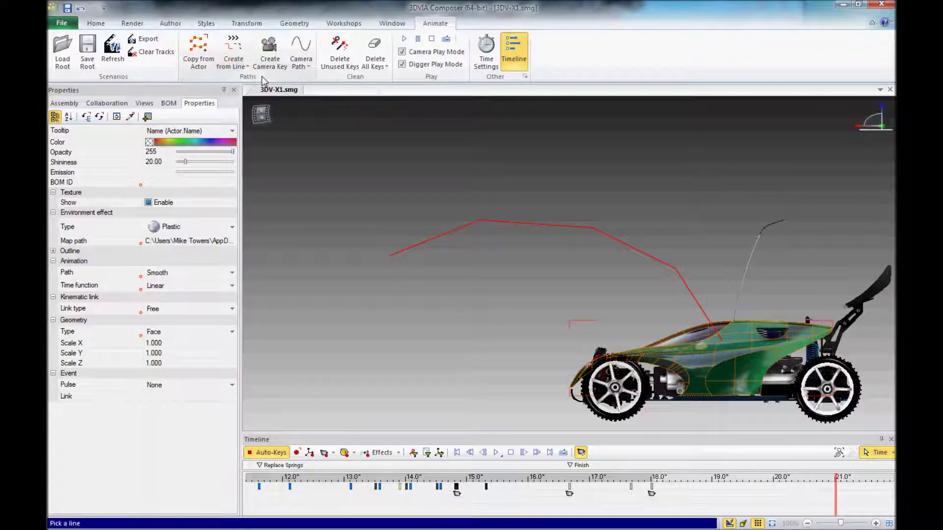
pyautogui.click(563, 226)
pyautogui.click(562, 227)
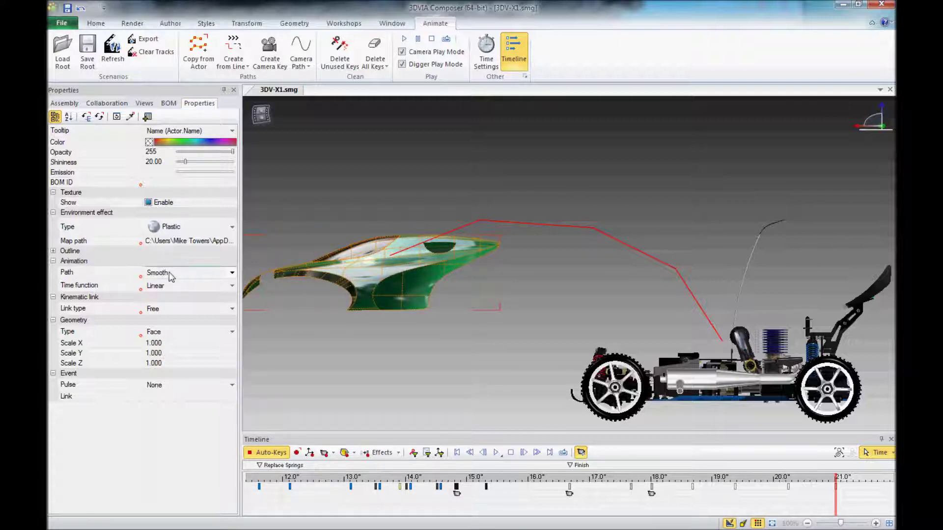
# Step: Set the Body Shell's path interpolation to Linear in Properties
pyautogui.click(232, 273)
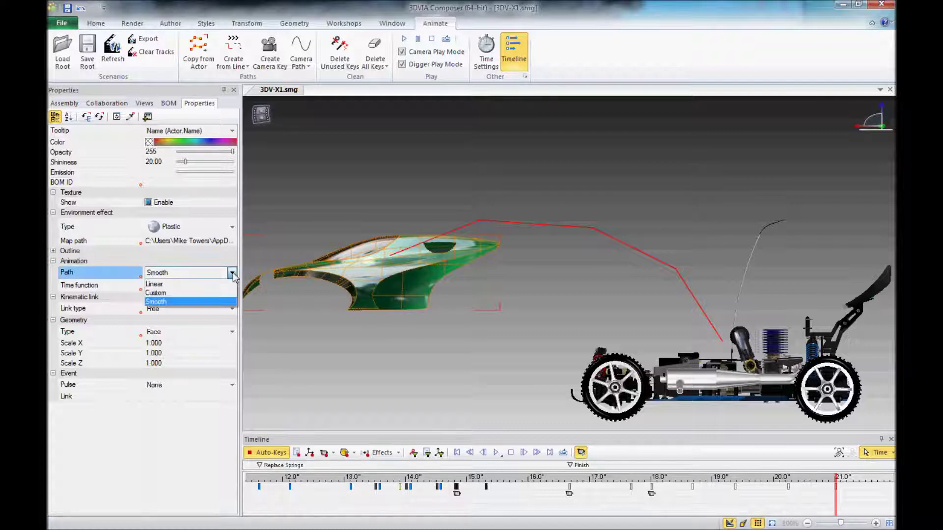
pyautogui.click(197, 284)
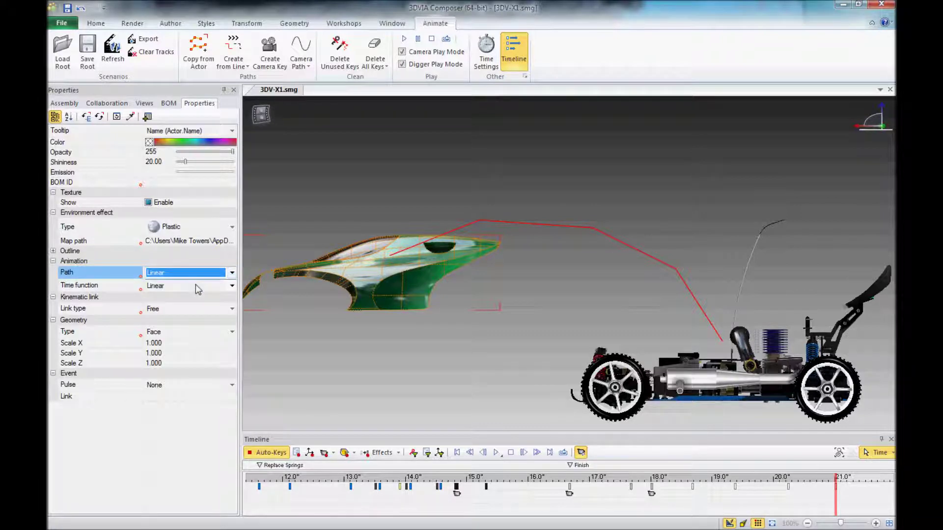
pyautogui.click(354, 345)
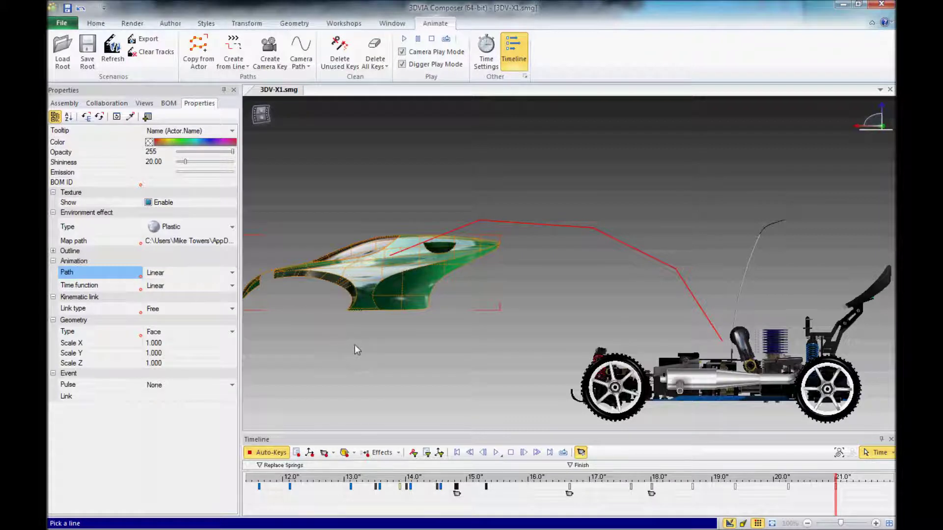
pyautogui.click(431, 358)
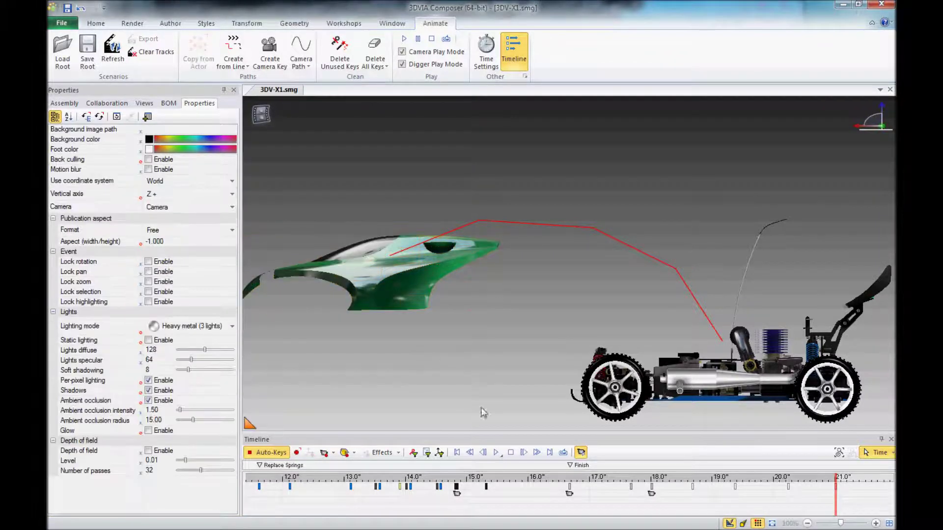
pyautogui.click(653, 504)
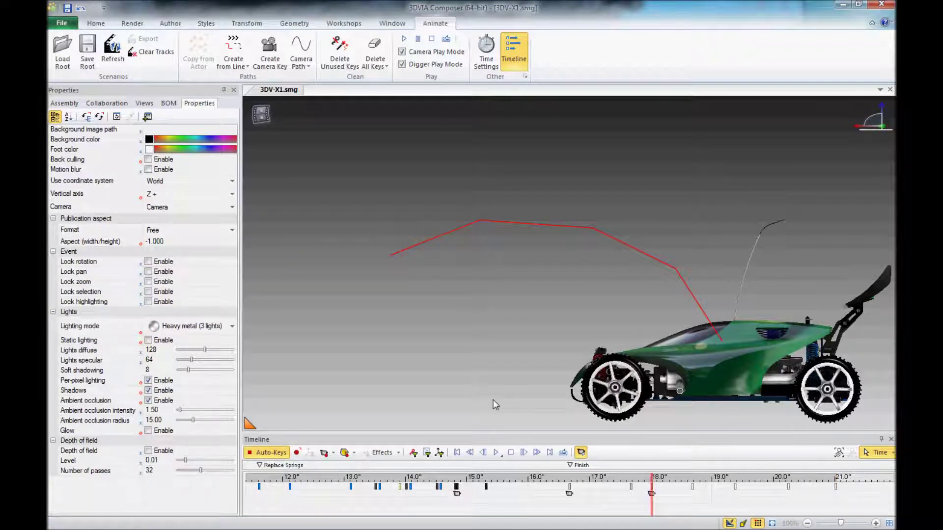
pyautogui.click(496, 453)
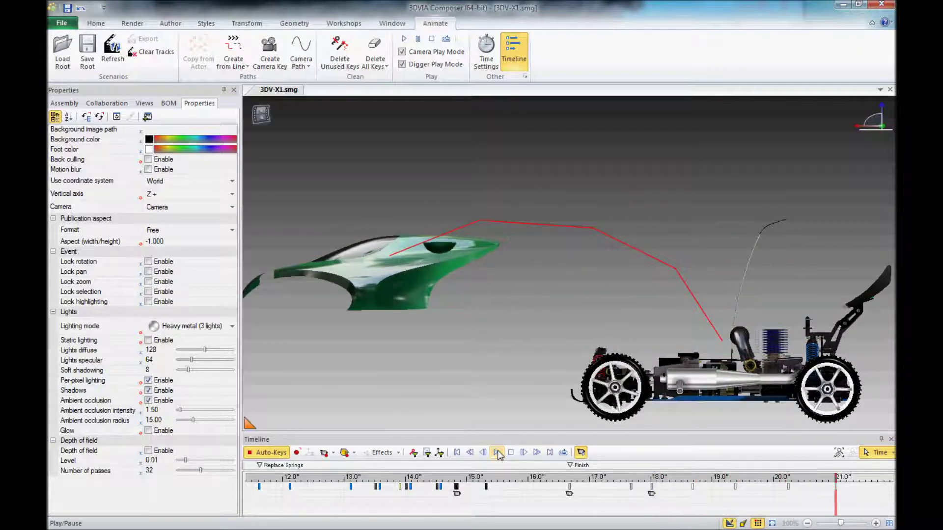
pyautogui.click(652, 506)
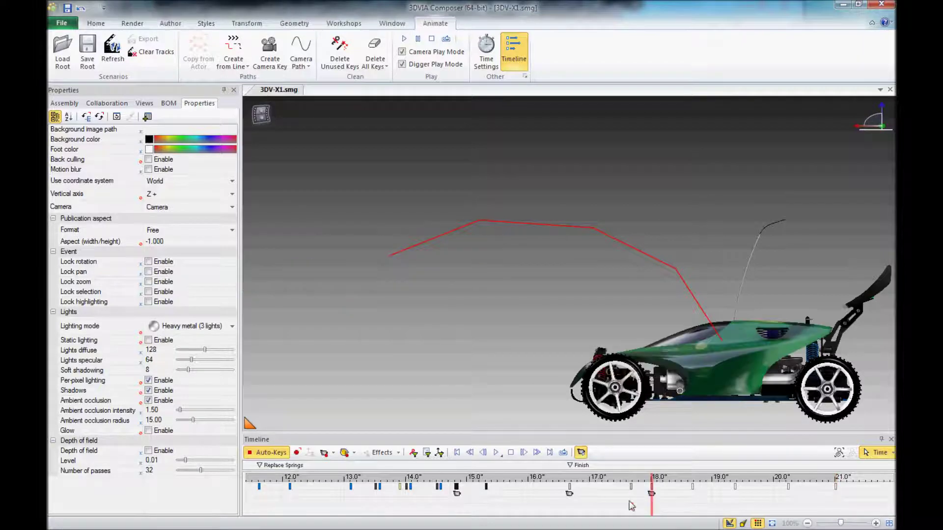
pyautogui.click(496, 452)
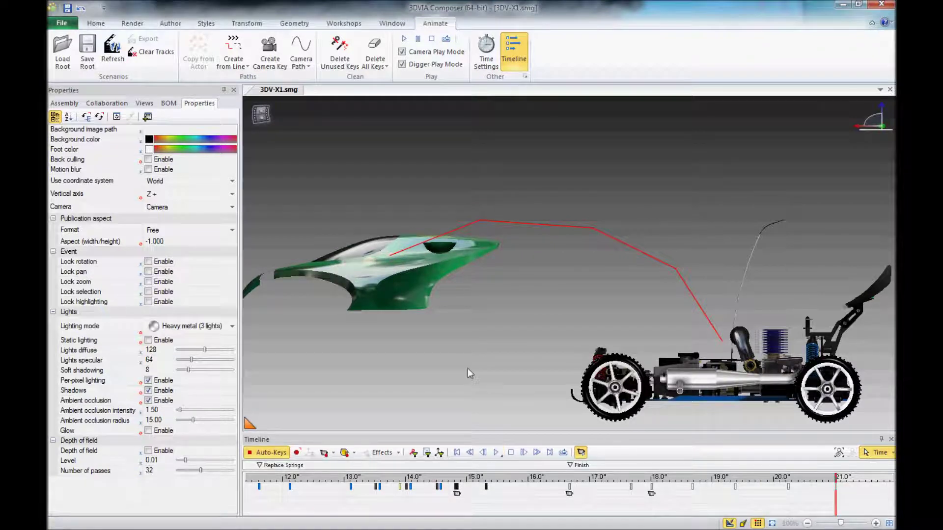
# Step: Set the Windshield's animation path interpolation to Smooth
pyautogui.click(369, 254)
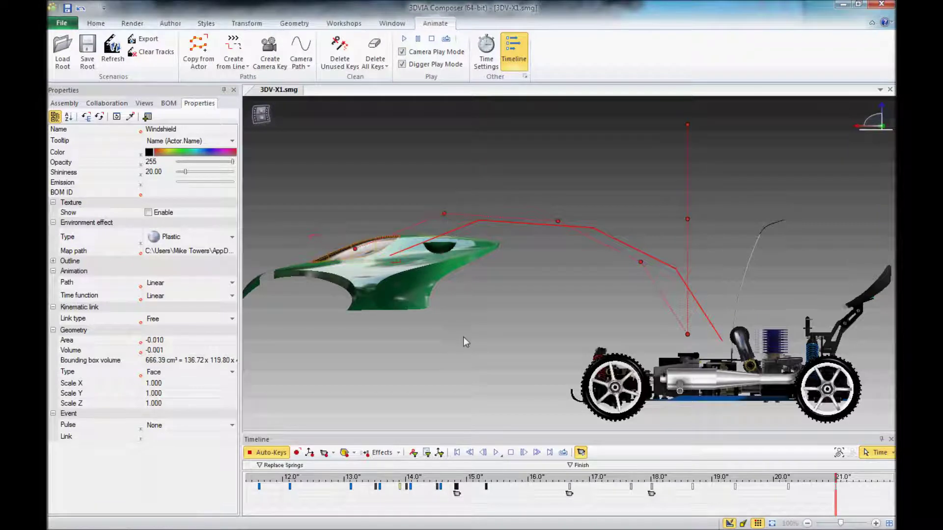
pyautogui.click(53, 271)
pyautogui.click(53, 271)
pyautogui.click(233, 284)
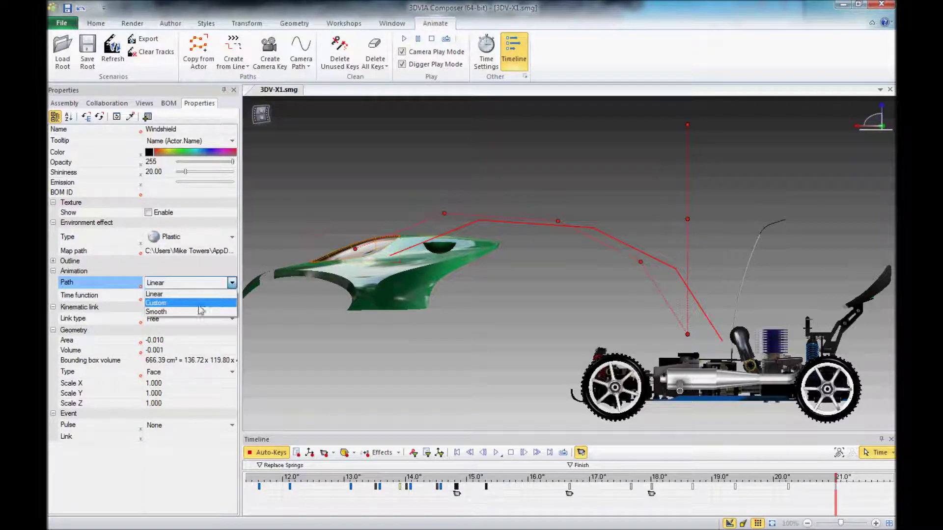
pyautogui.click(193, 312)
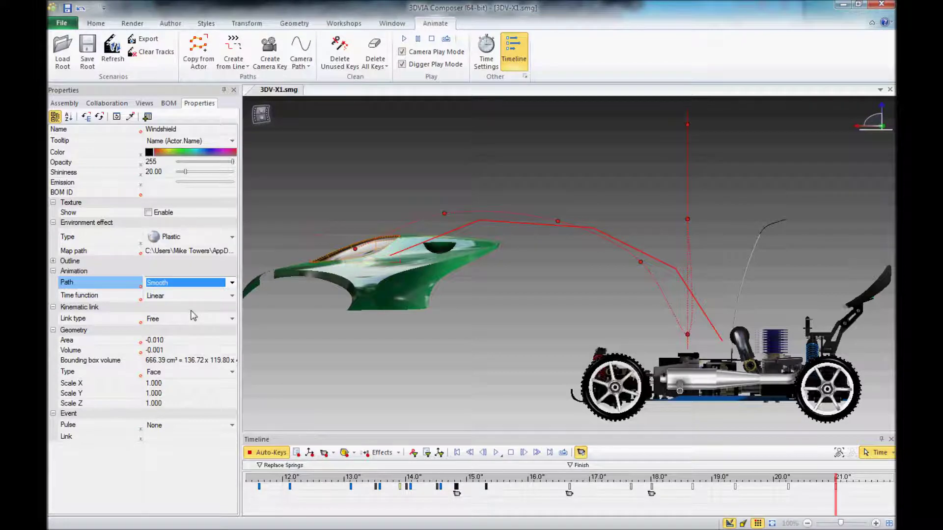
# Step: Set the Body Shell's animation path interpolation to Smooth
pyautogui.click(372, 282)
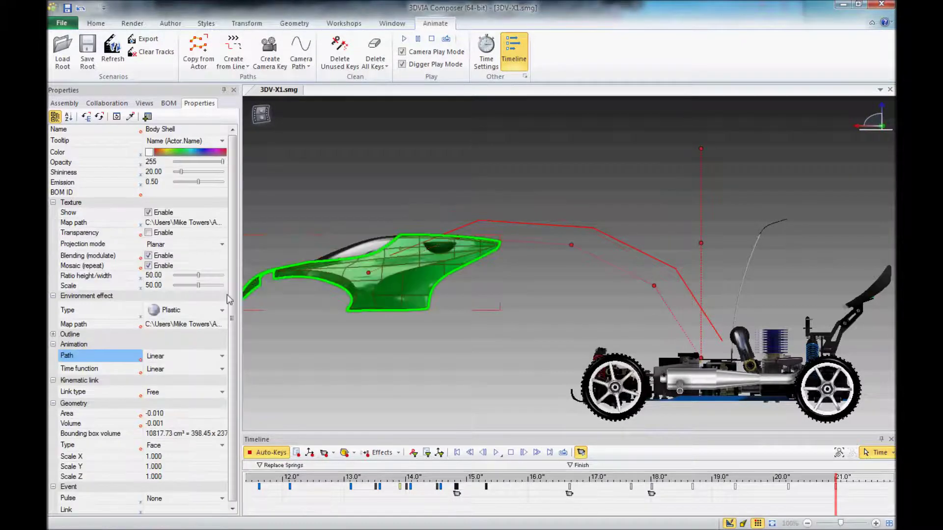
pyautogui.click(222, 357)
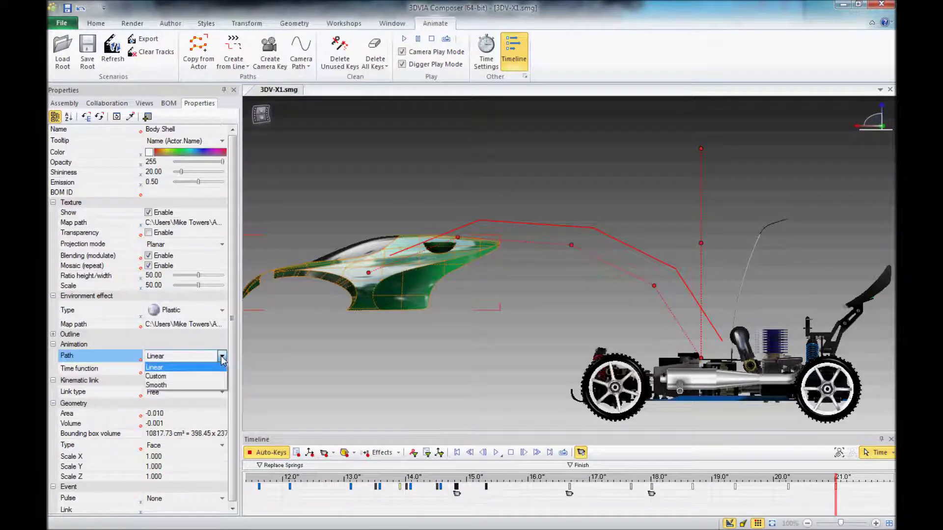
pyautogui.click(190, 384)
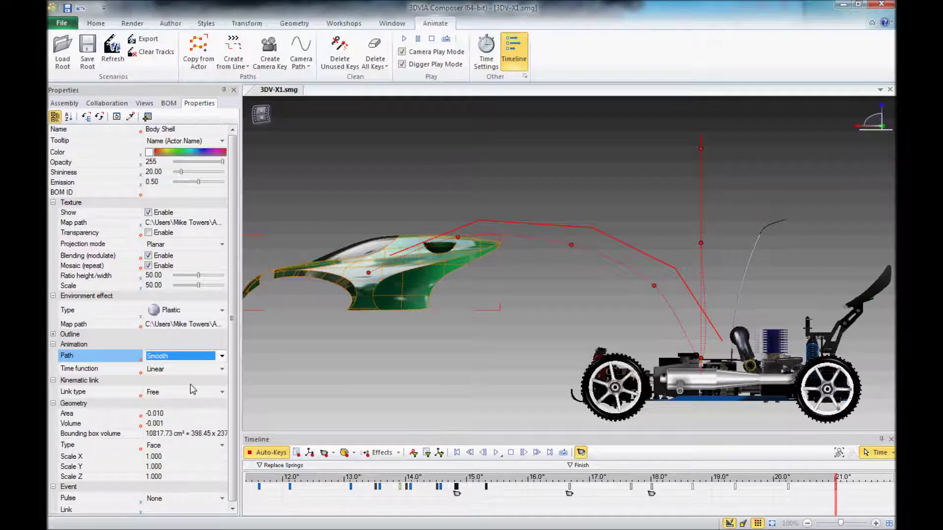
pyautogui.click(427, 380)
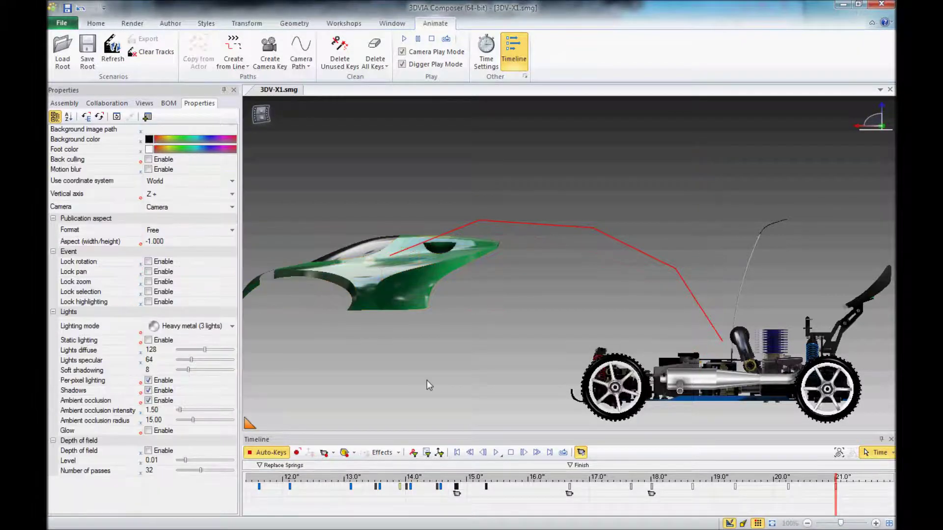
pyautogui.click(652, 506)
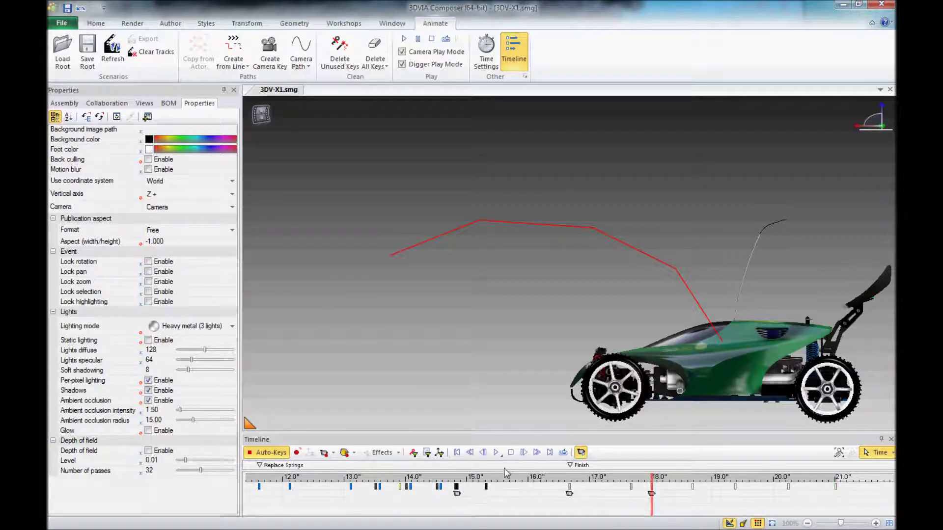
pyautogui.click(496, 453)
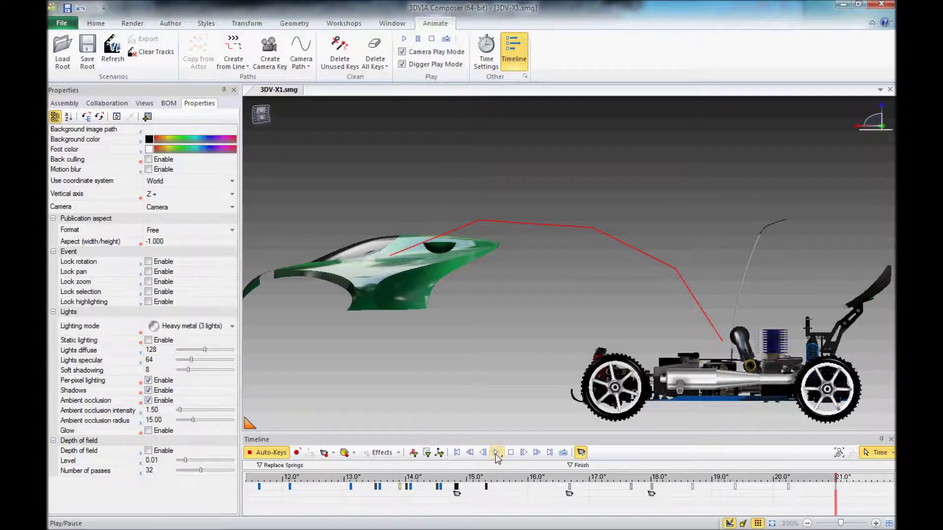
pyautogui.click(650, 505)
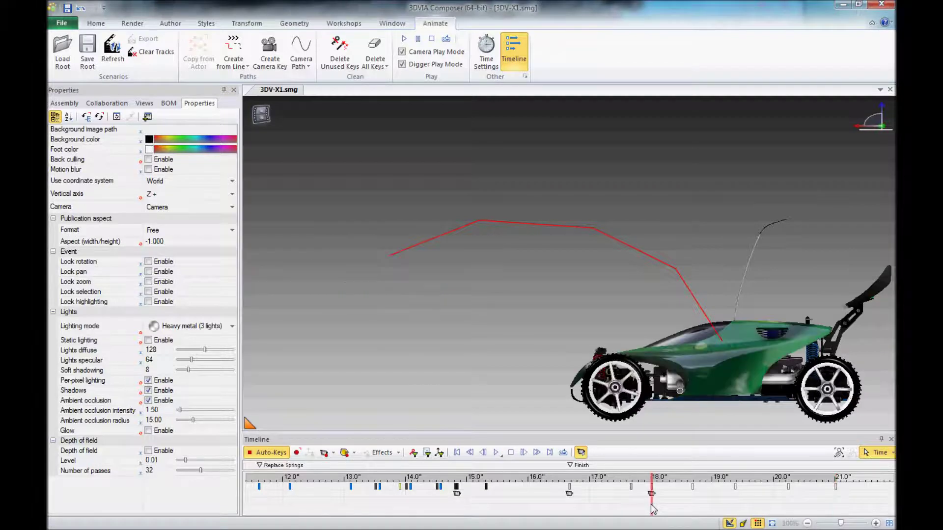
pyautogui.click(497, 454)
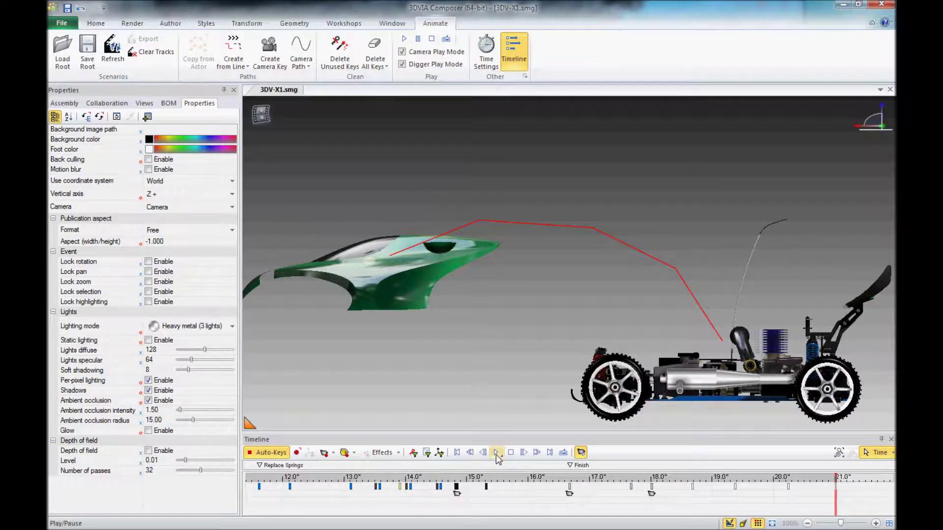
# Step: Hide the red guide polyline, leaving the body shell and chassis visible
pyautogui.click(576, 228)
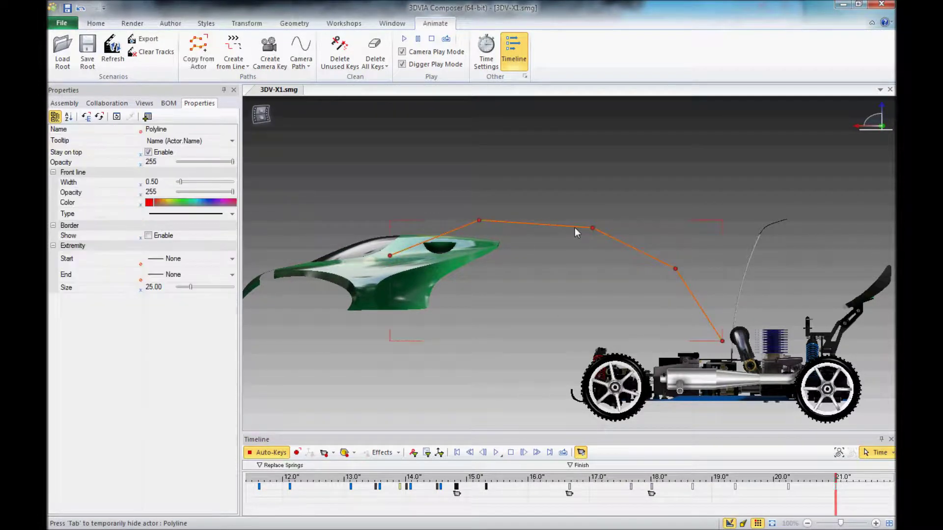
pyautogui.rightClick(585, 227)
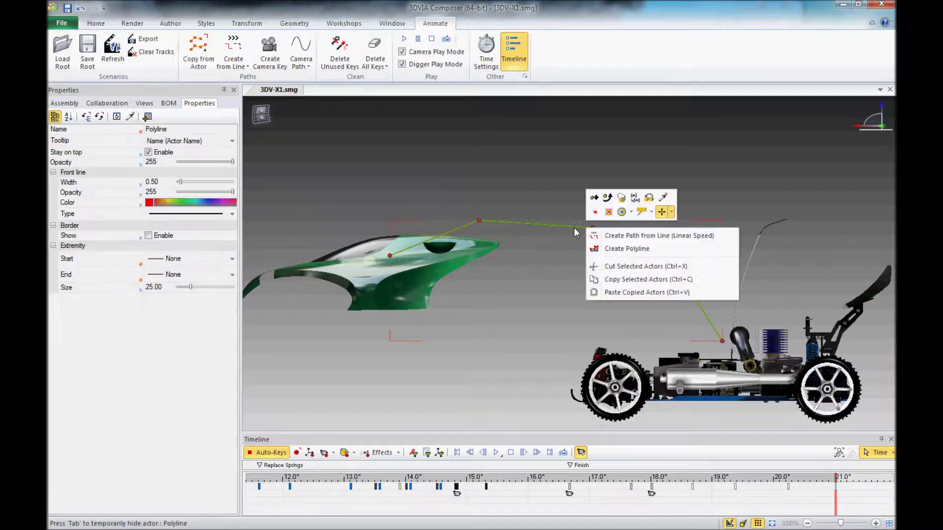
pyautogui.click(608, 211)
pyautogui.click(543, 293)
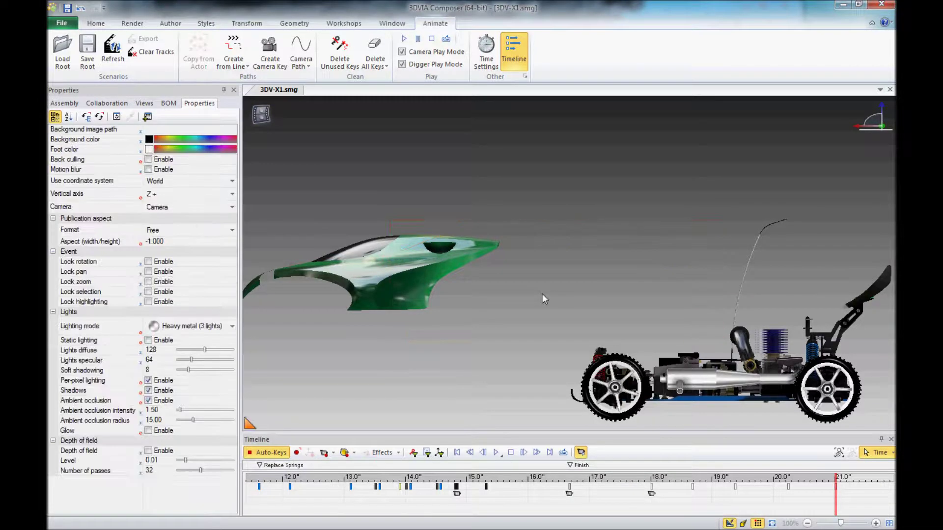